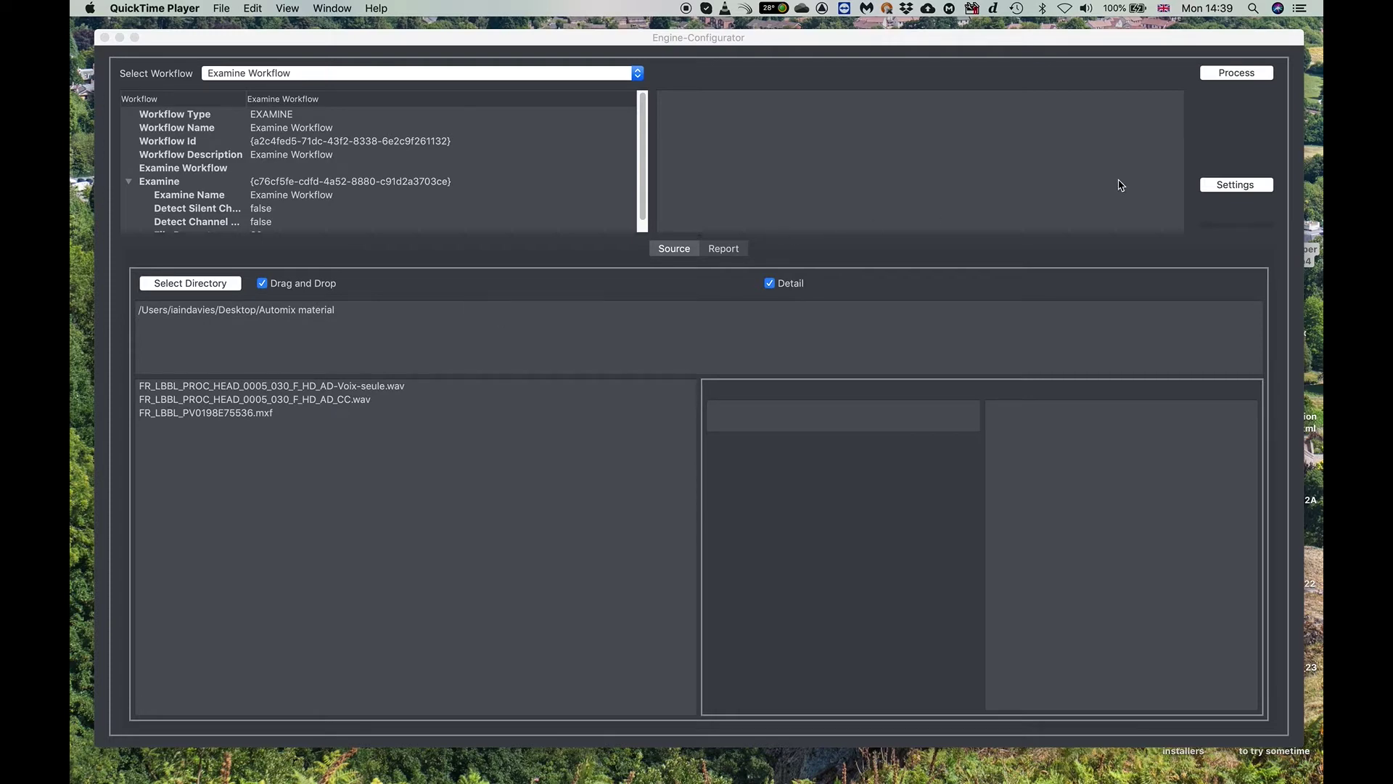
Step: Create a new workflow named '16 ch test' from the Settings panel
{"action": "left_click", "coordinate": [1216, 192]}
{"action": "left_click", "coordinate": [1245, 99]}
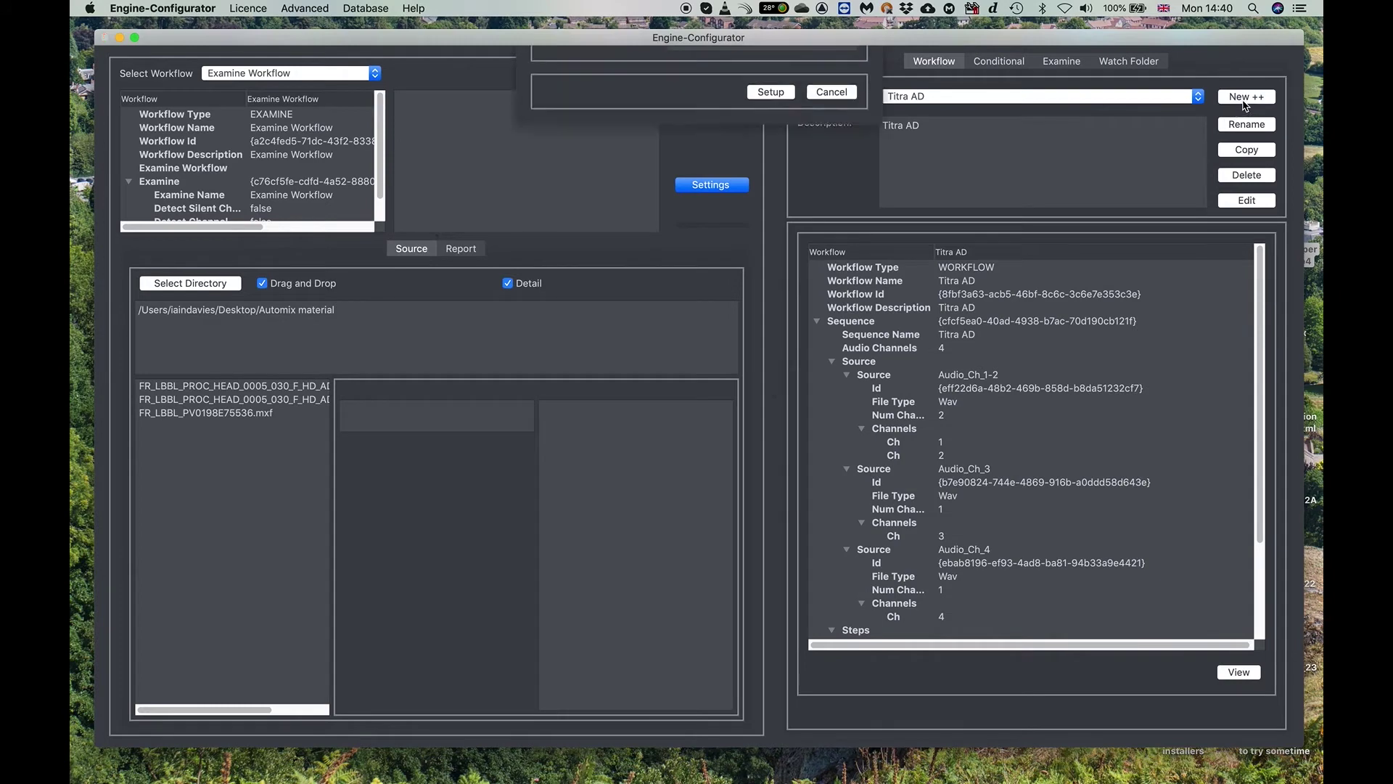
{"action": "type", "text": "16 ch test"}
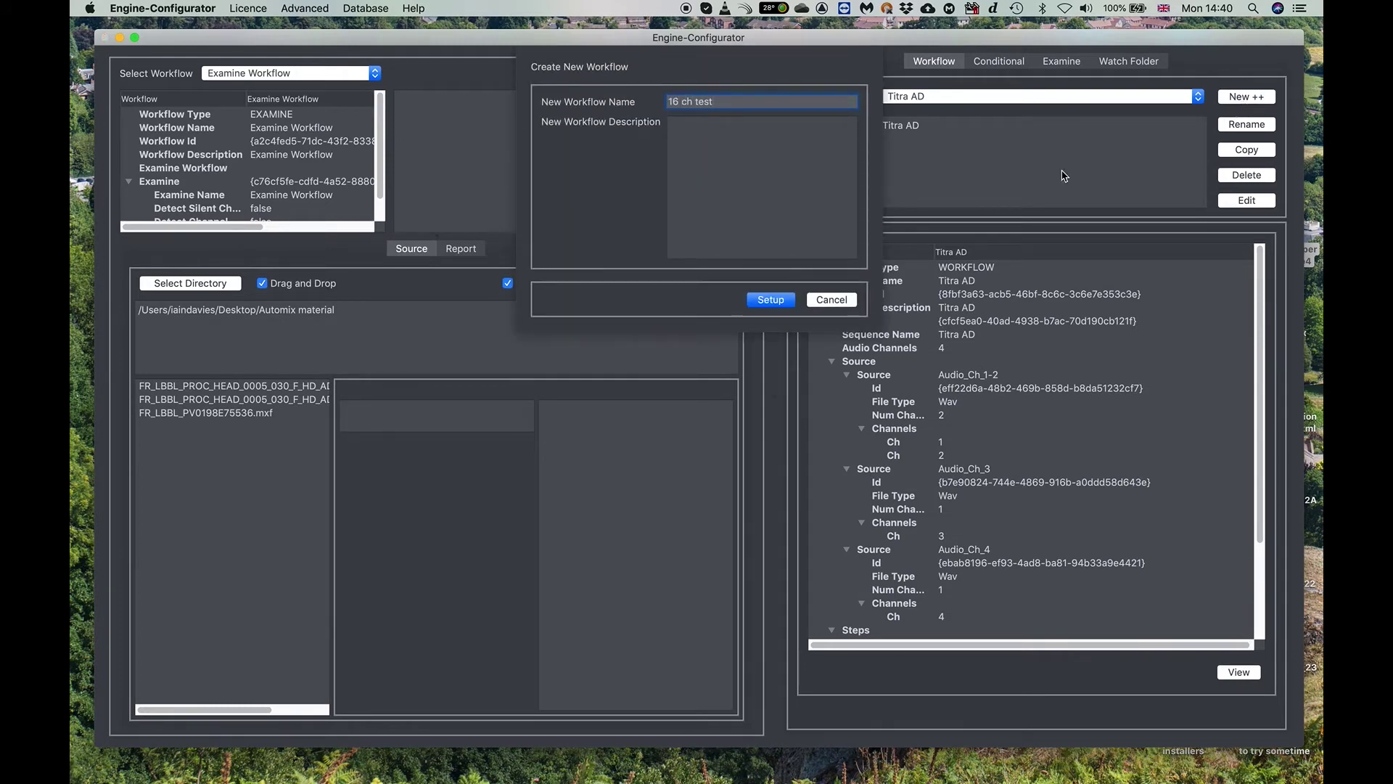
{"action": "left_click", "coordinate": [773, 300]}
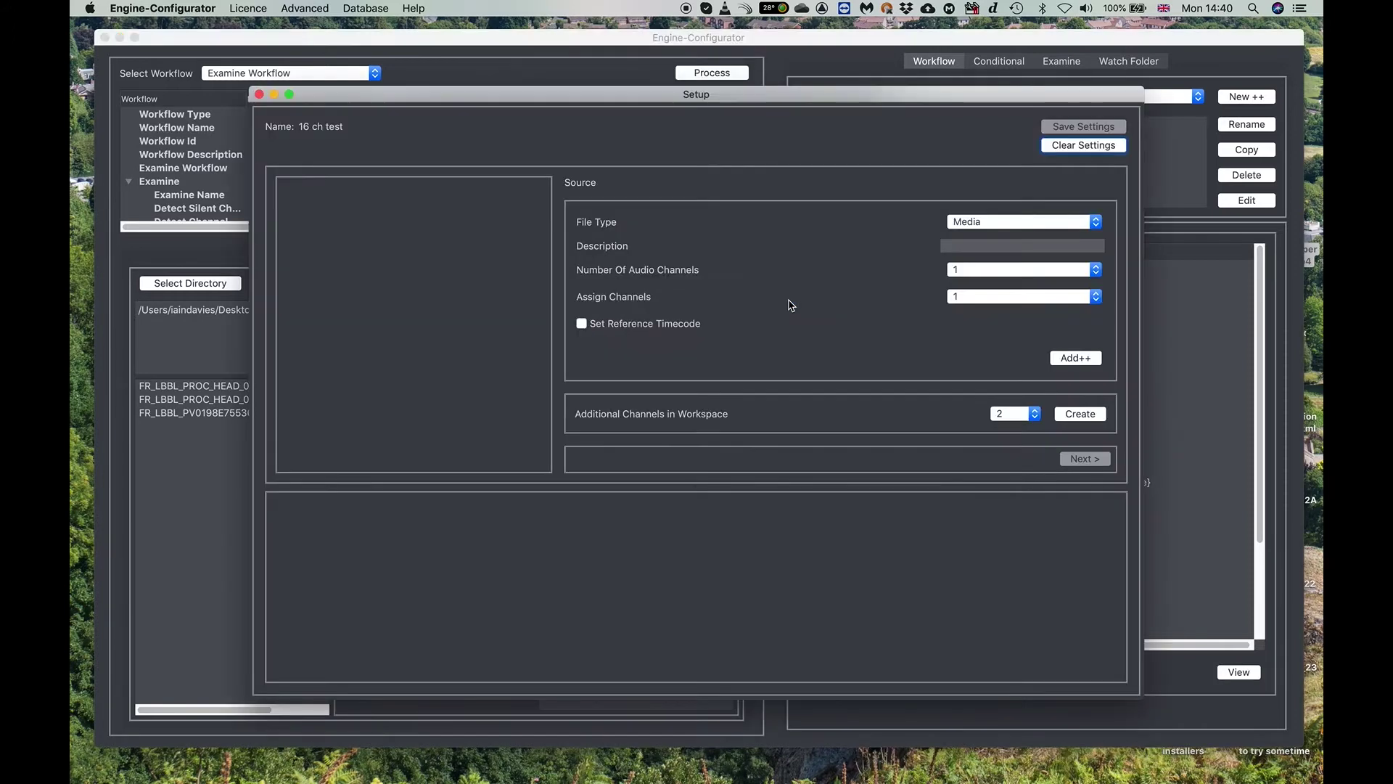
Step: Add a 16-channel media source mapped to channels 1–16
{"action": "left_click", "coordinate": [964, 273]}
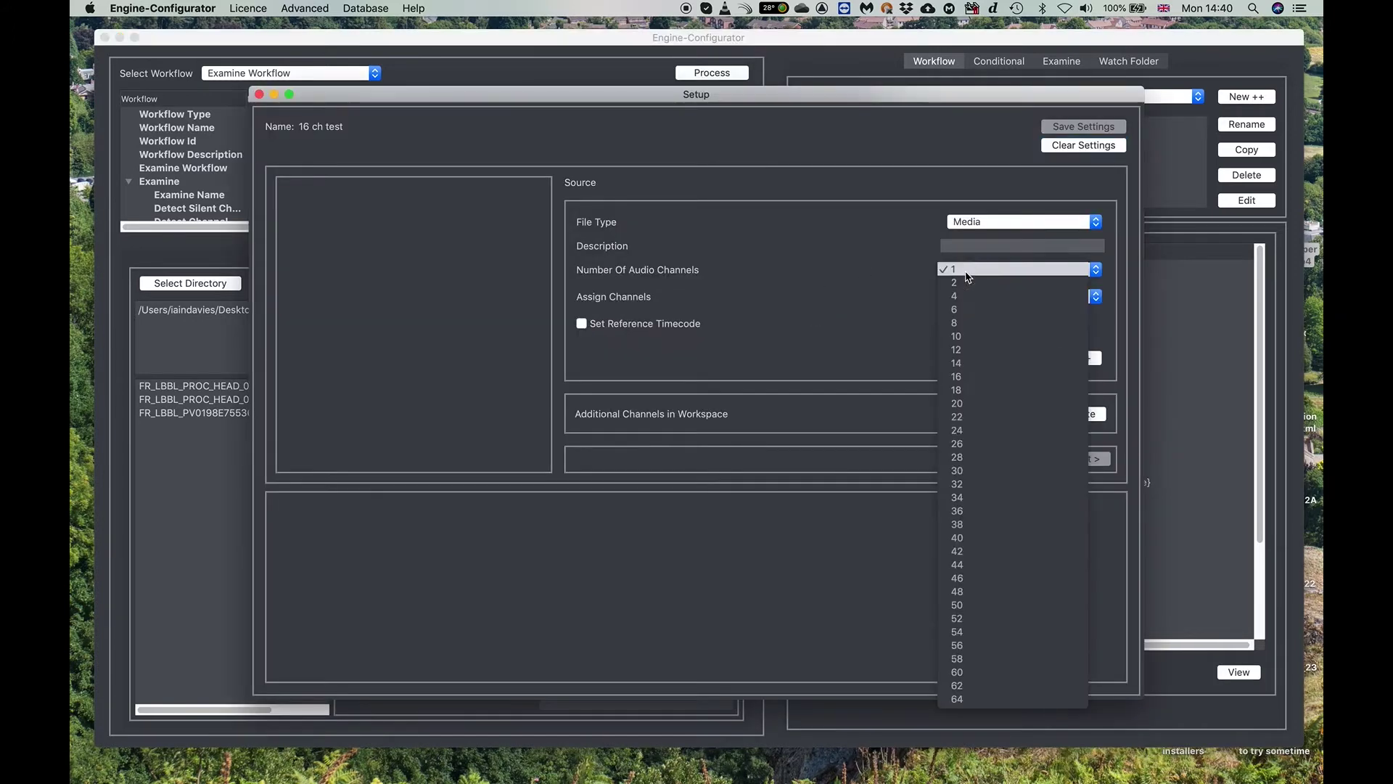
{"action": "left_click", "coordinate": [973, 377]}
{"action": "left_click", "coordinate": [1084, 362]}
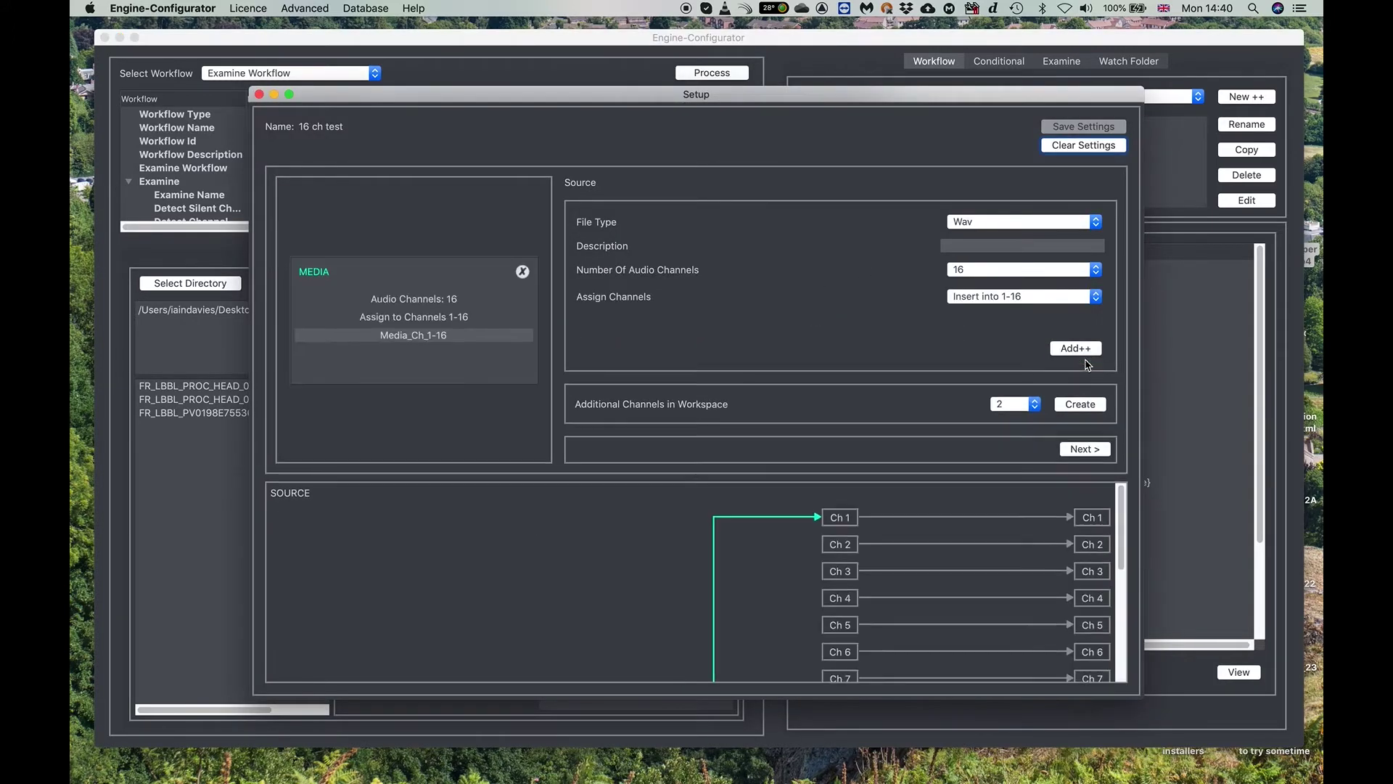
{"action": "left_click", "coordinate": [1086, 454]}
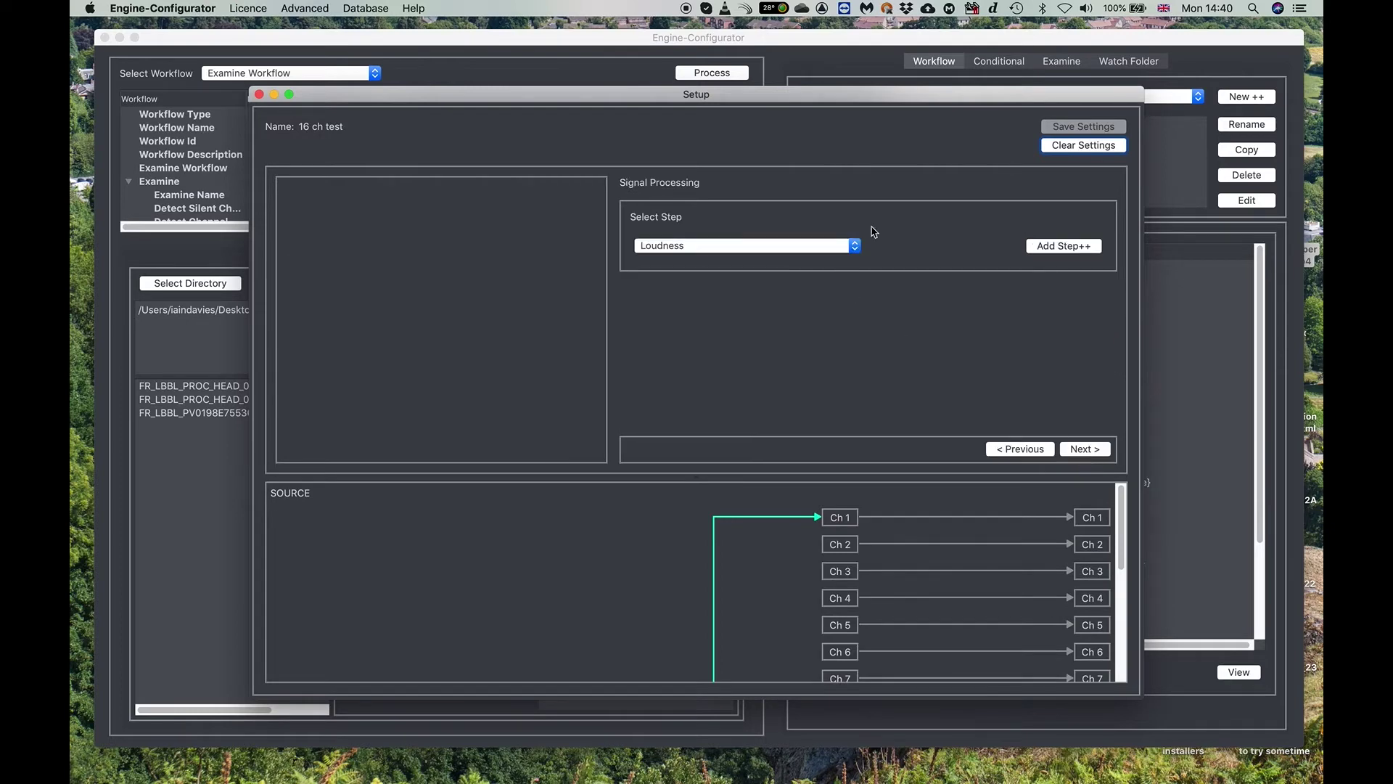
Step: Add and save a Loudness step using the R128 profile with 9.1.4 layout on channels 1–14
{"action": "left_click", "coordinate": [1067, 248]}
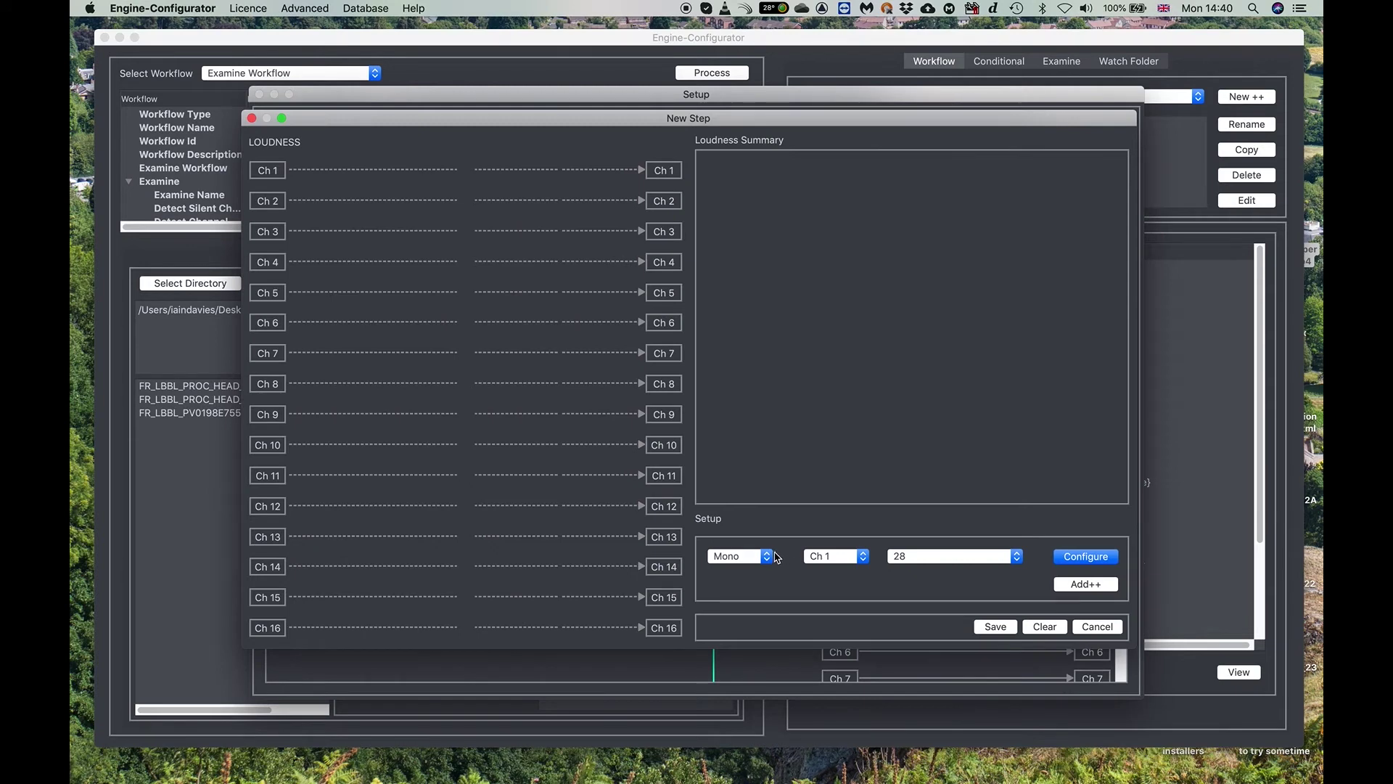
{"action": "left_click", "coordinate": [923, 563]}
{"action": "key", "text": "Return"}
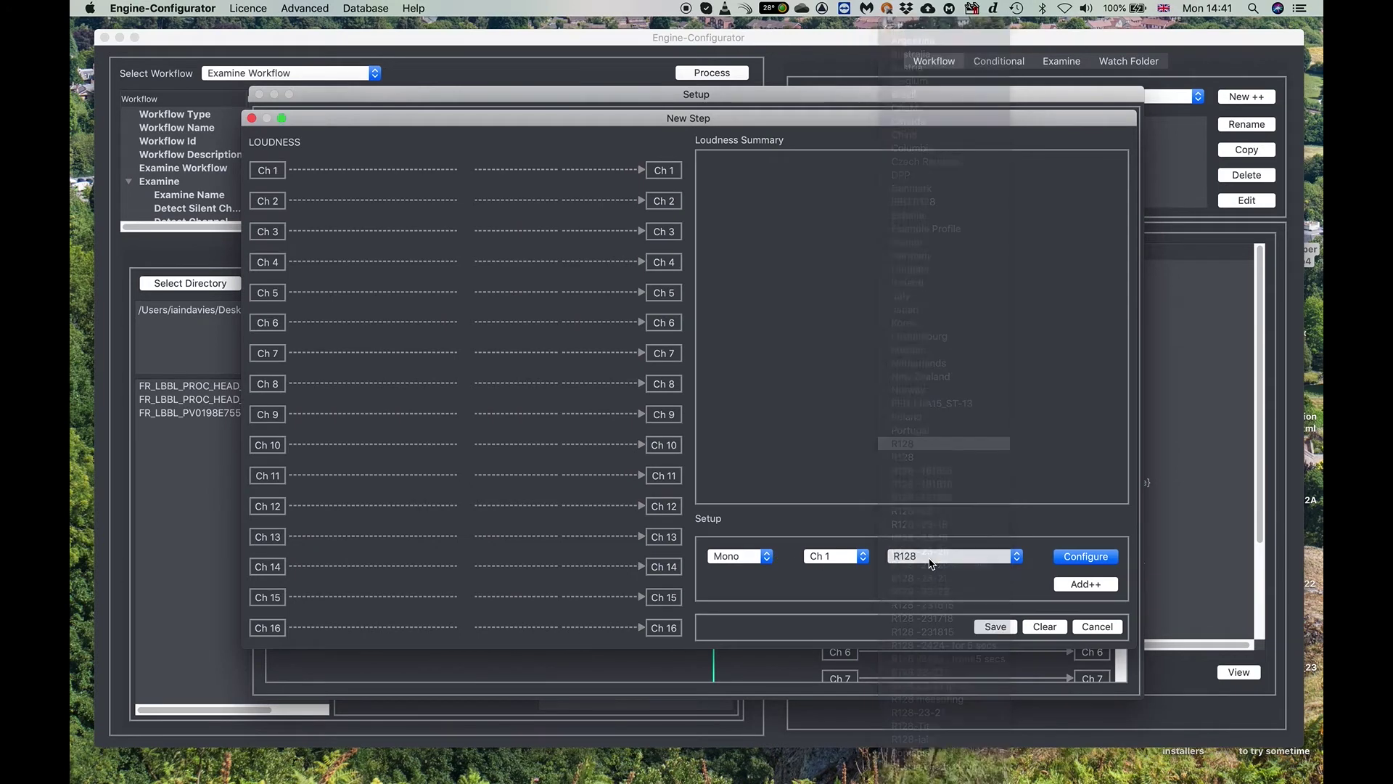
{"action": "left_click", "coordinate": [765, 556]}
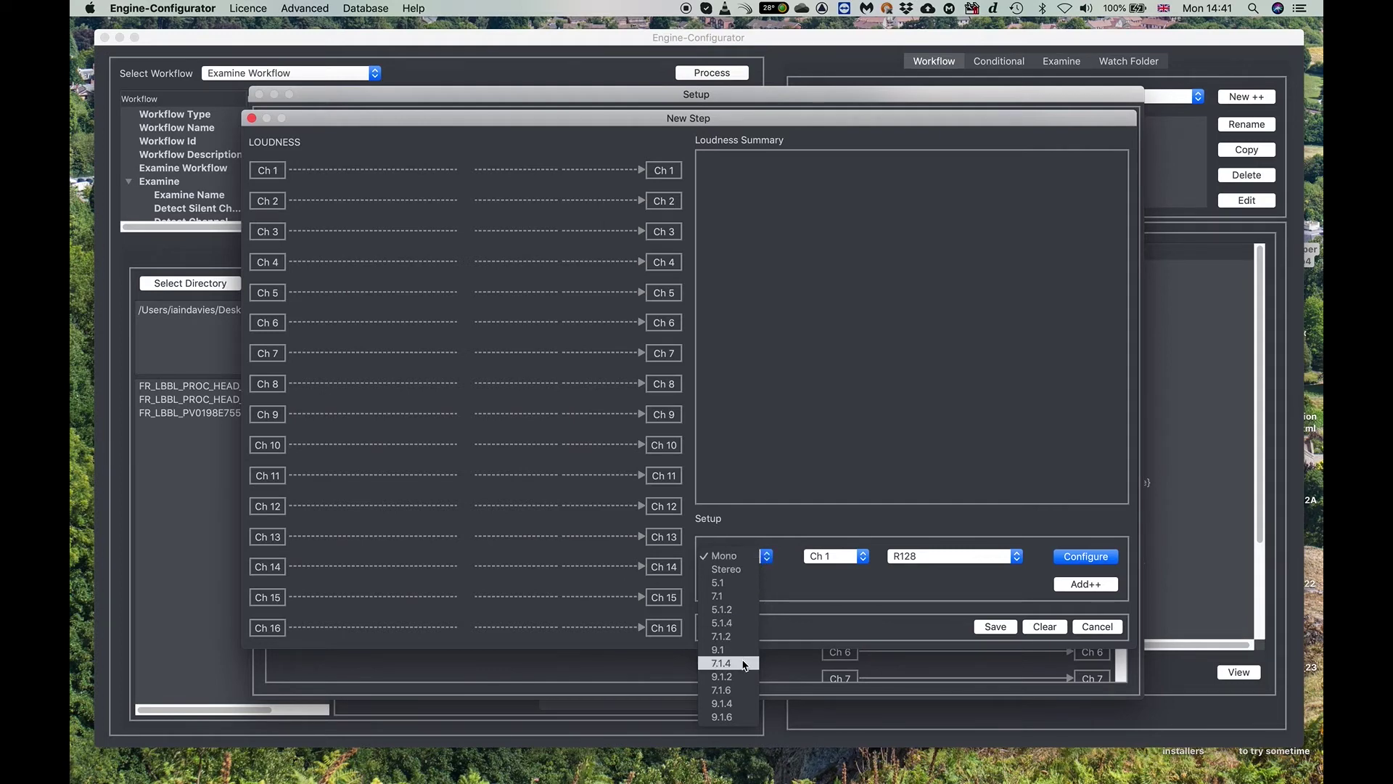
{"action": "left_click", "coordinate": [743, 704]}
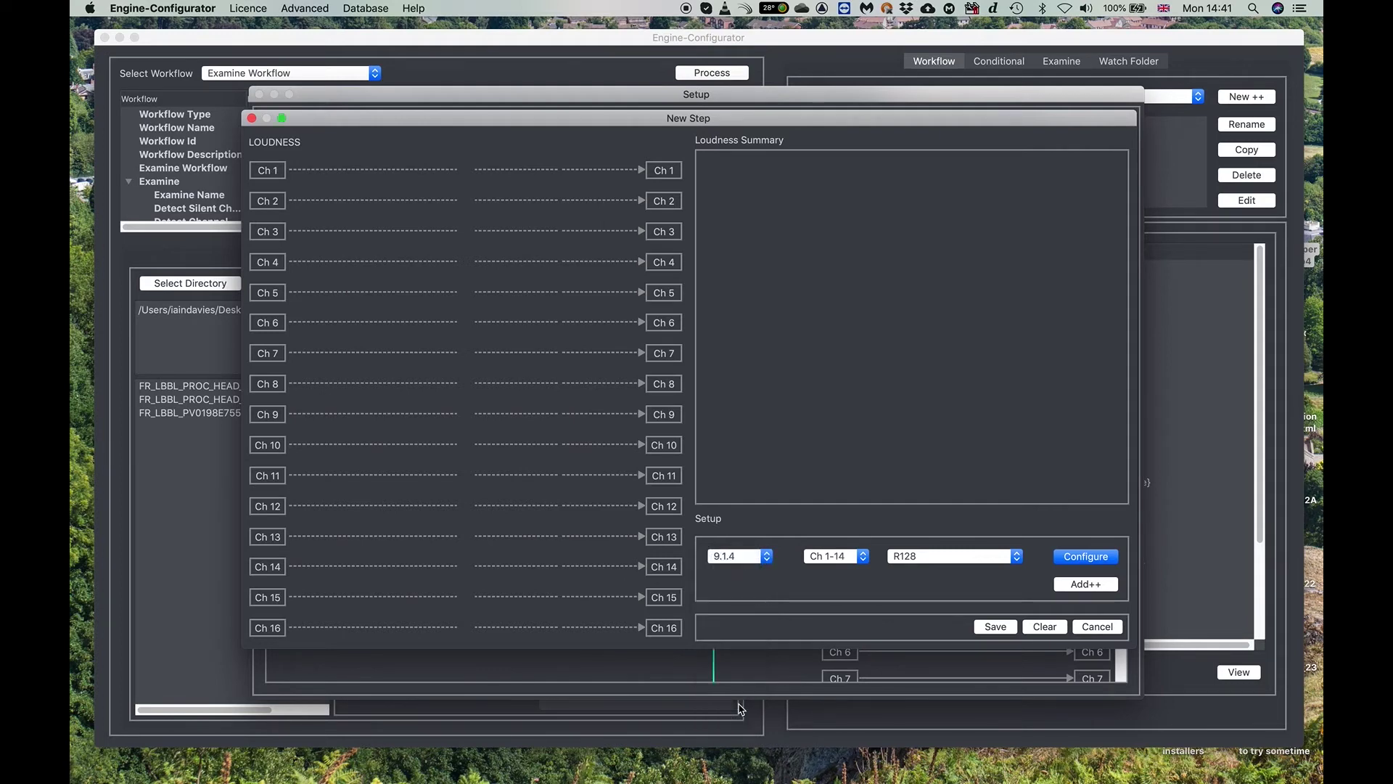
{"action": "left_click", "coordinate": [1086, 585]}
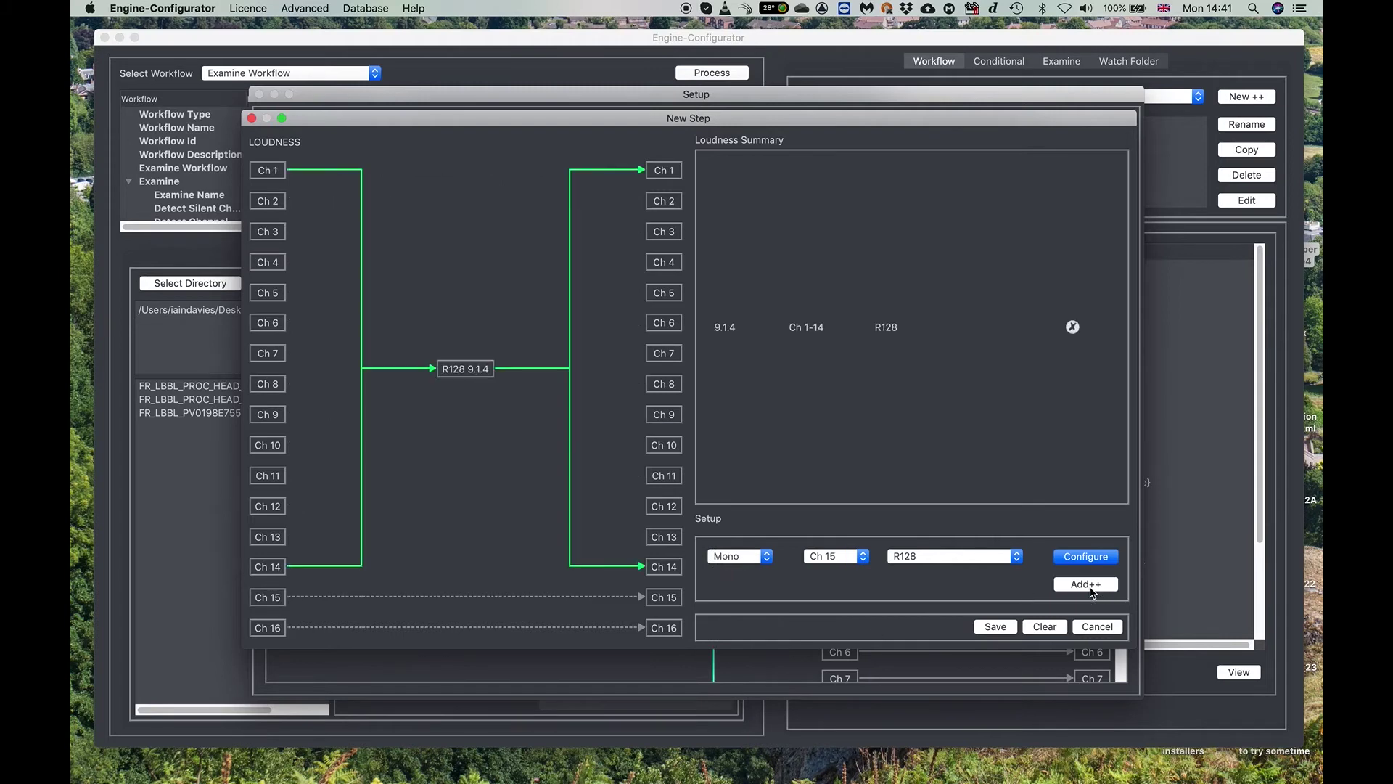
{"action": "left_click", "coordinate": [996, 627]}
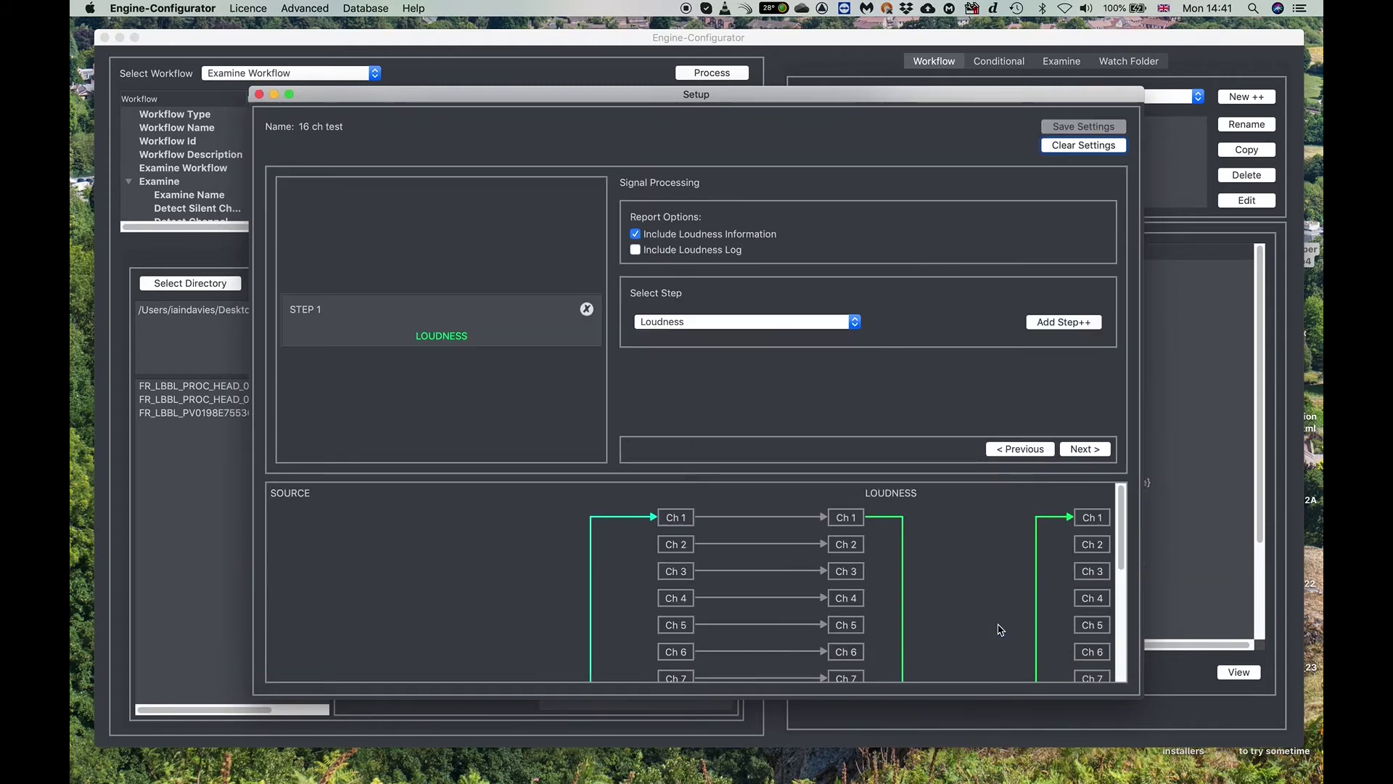
{"action": "left_click", "coordinate": [1085, 448]}
Step: Add a Same As Source destination and save the workflow settings
{"action": "left_click", "coordinate": [1079, 332]}
{"action": "left_click", "coordinate": [1085, 449]}
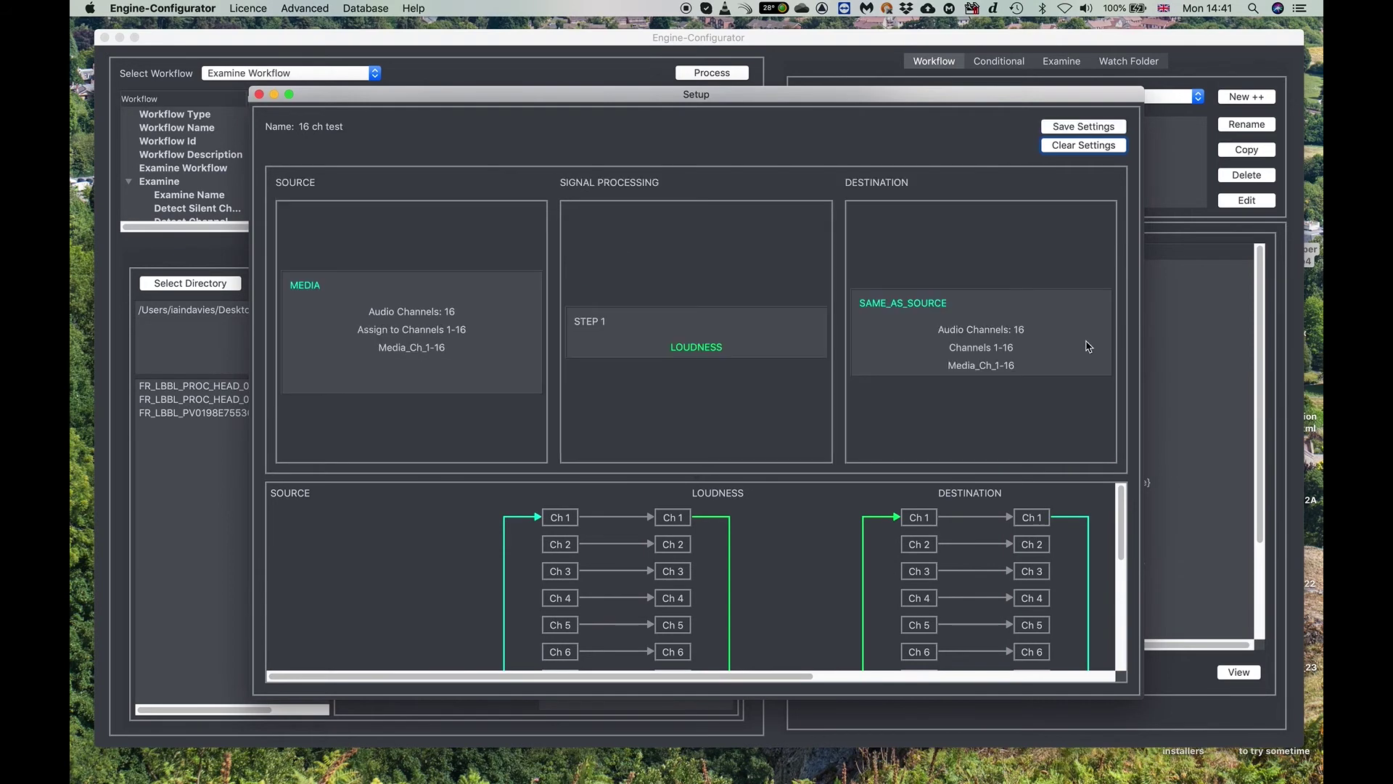
{"action": "left_click", "coordinate": [1111, 128]}
Step: Show the workflow's routing graph full-width, with Setup closed and the Settings panel hidden
{"action": "left_click", "coordinate": [1112, 129]}
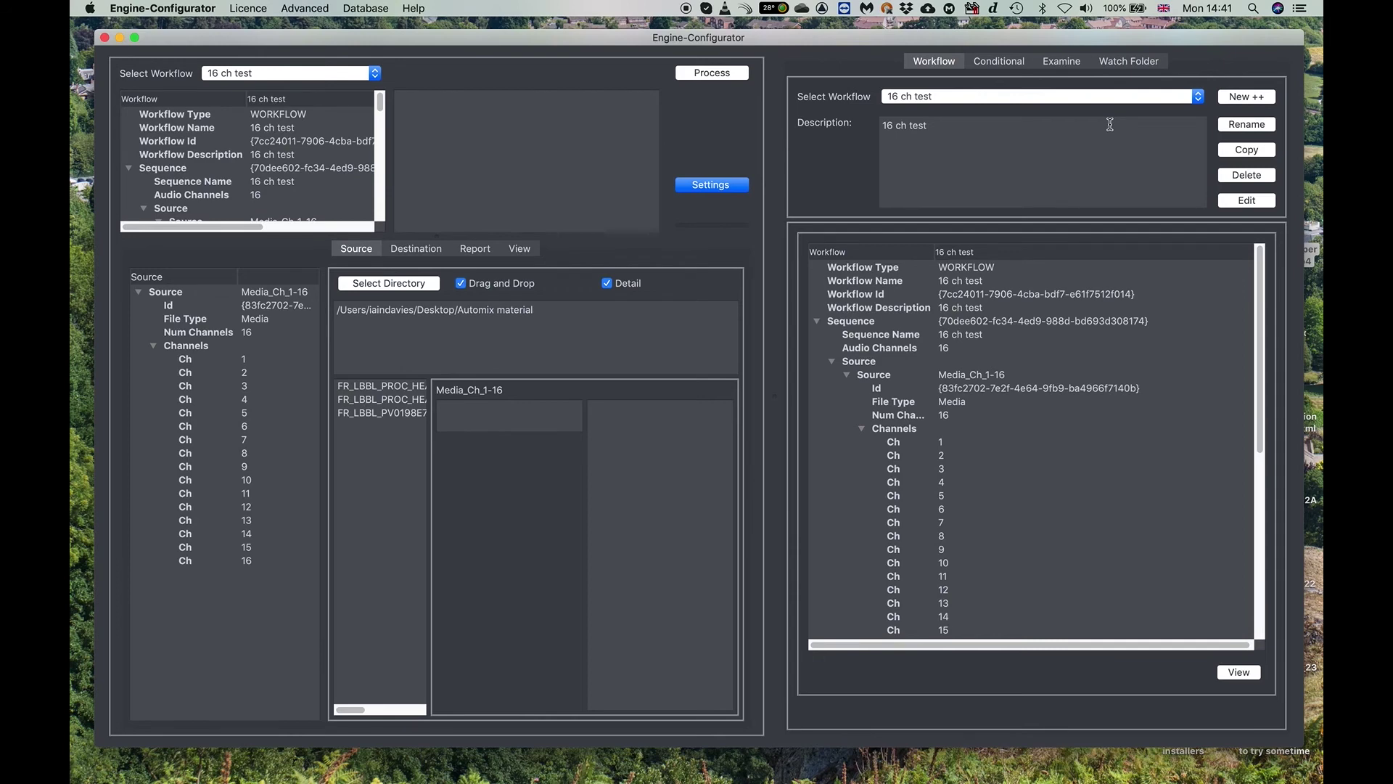
{"action": "left_click", "coordinate": [522, 250]}
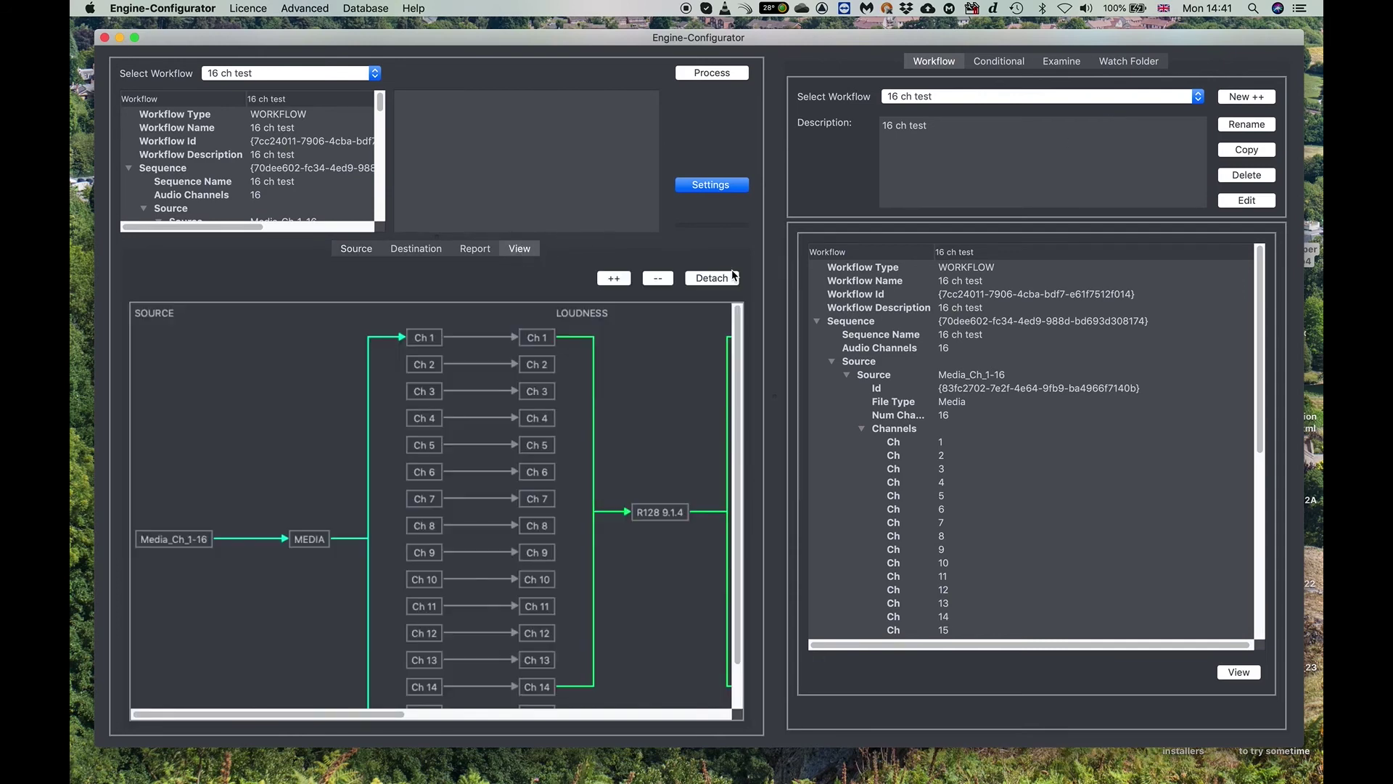
{"action": "left_click", "coordinate": [736, 187]}
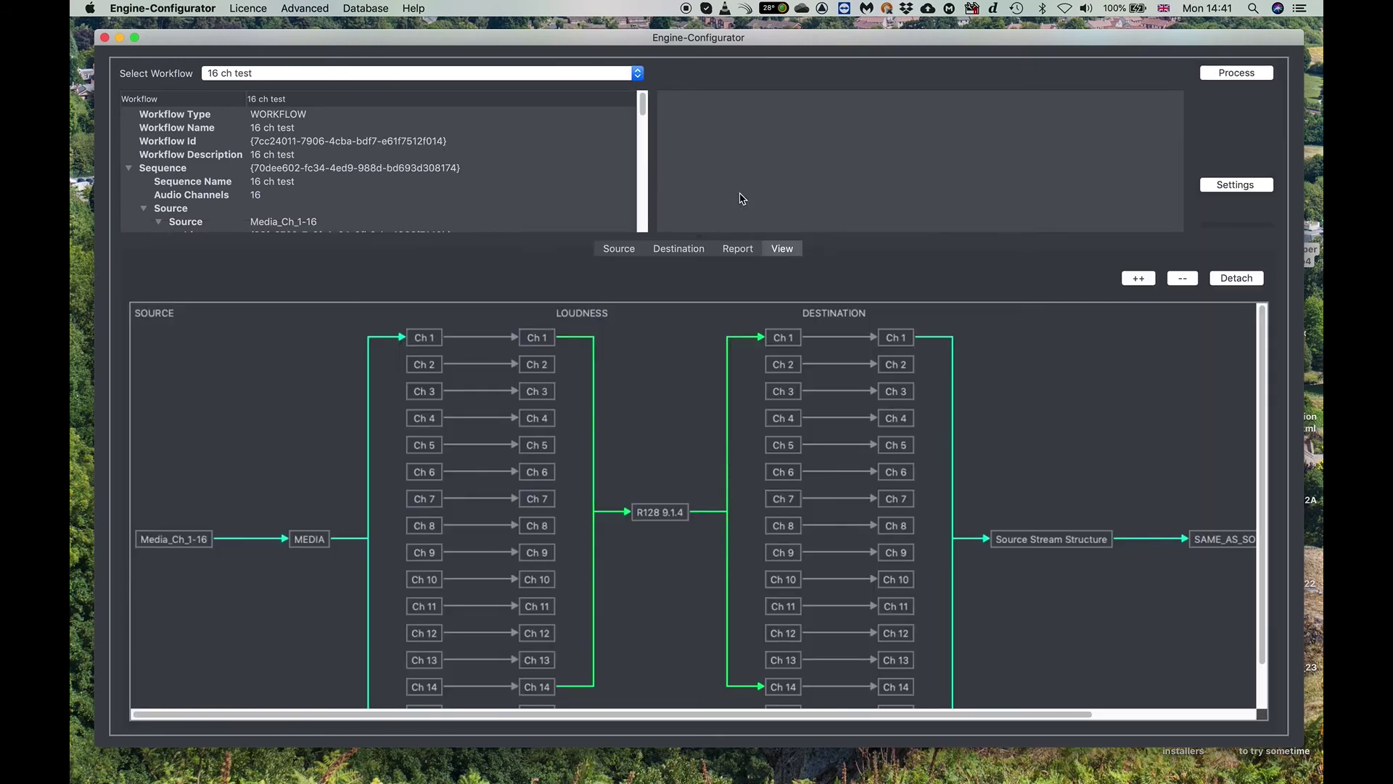